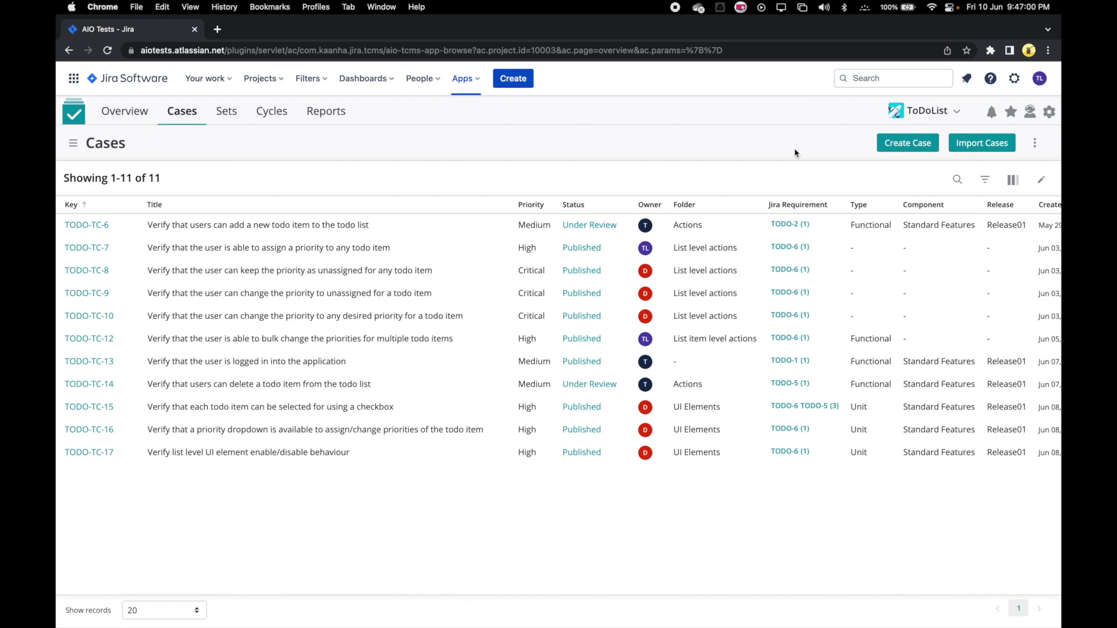
- Switch from the Jira Cases page to the Excel Test Cases workbook
key(super+Tab)
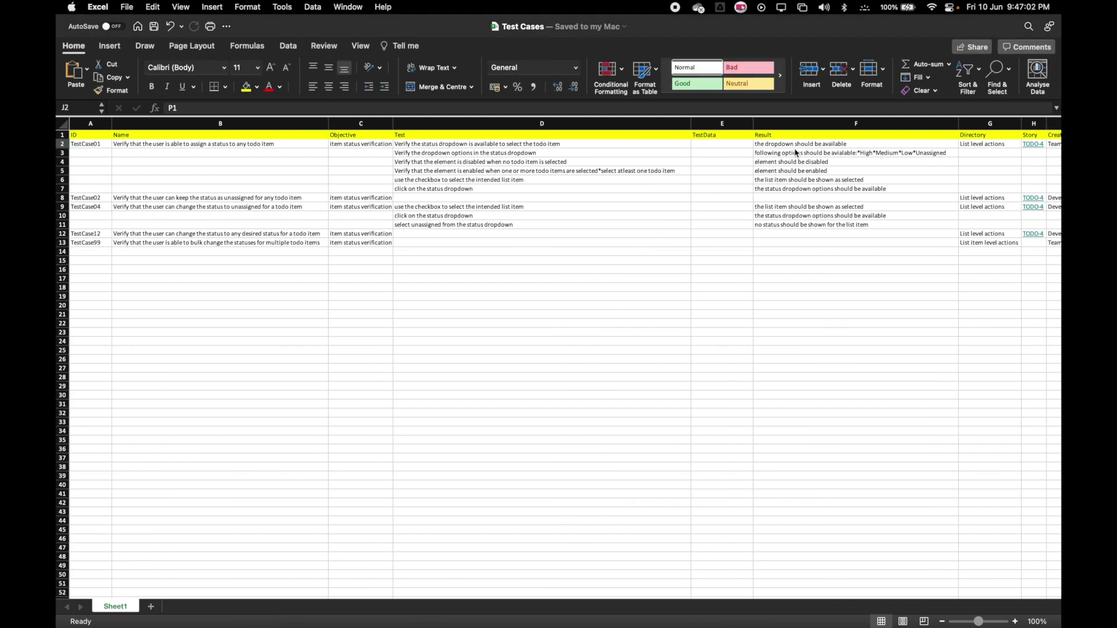
- Review the ID and Name column headers of the Test Cases sheet, then return to Jira
key(super+v)
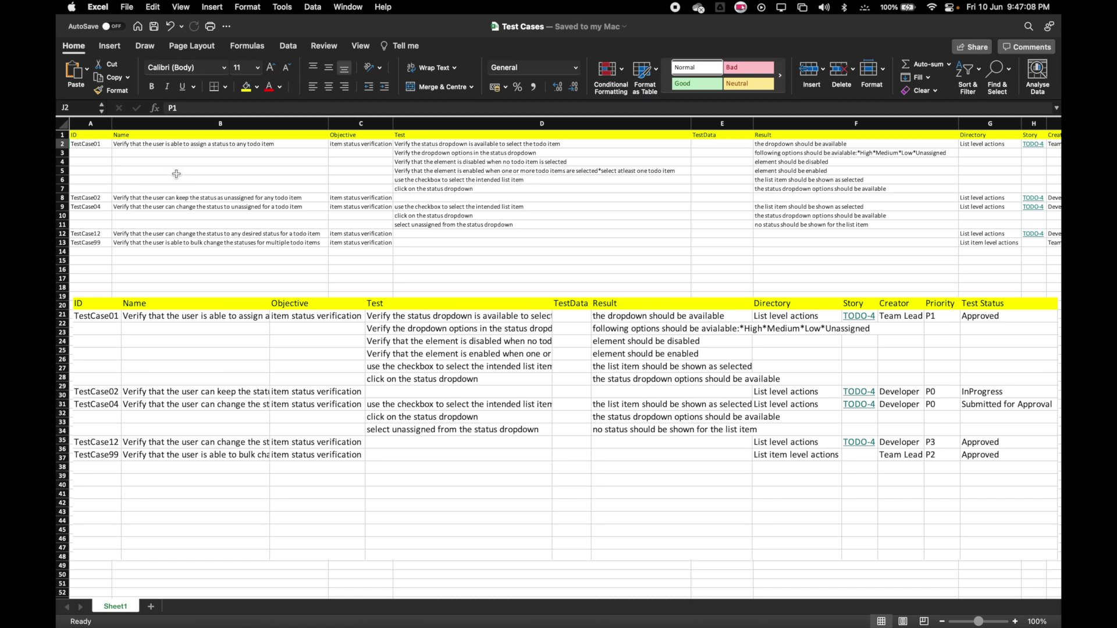
click(99, 135)
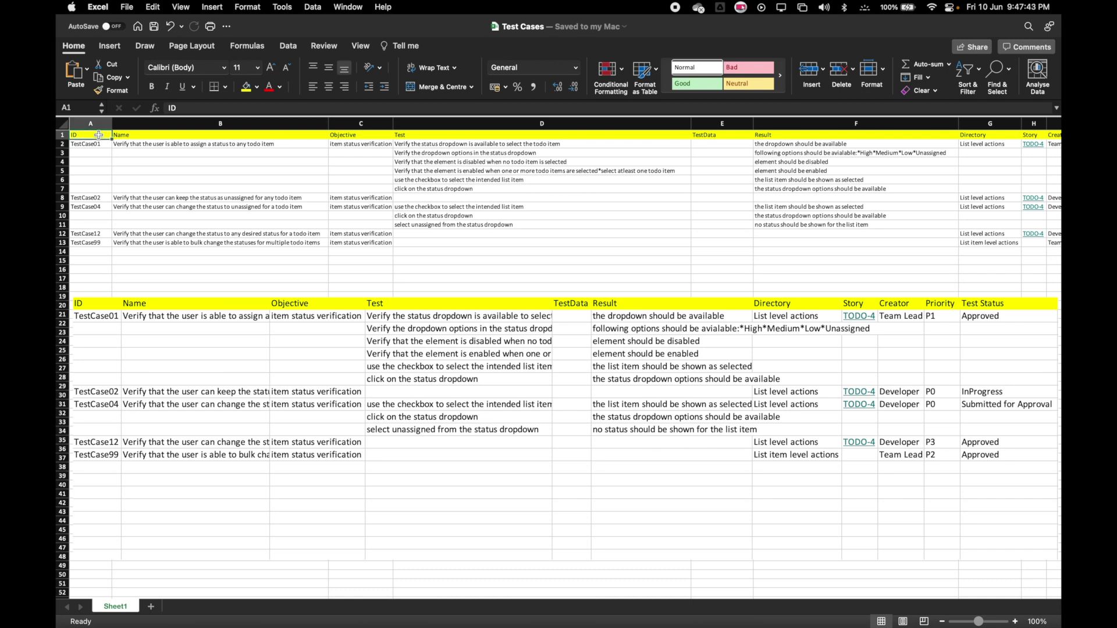
click(132, 137)
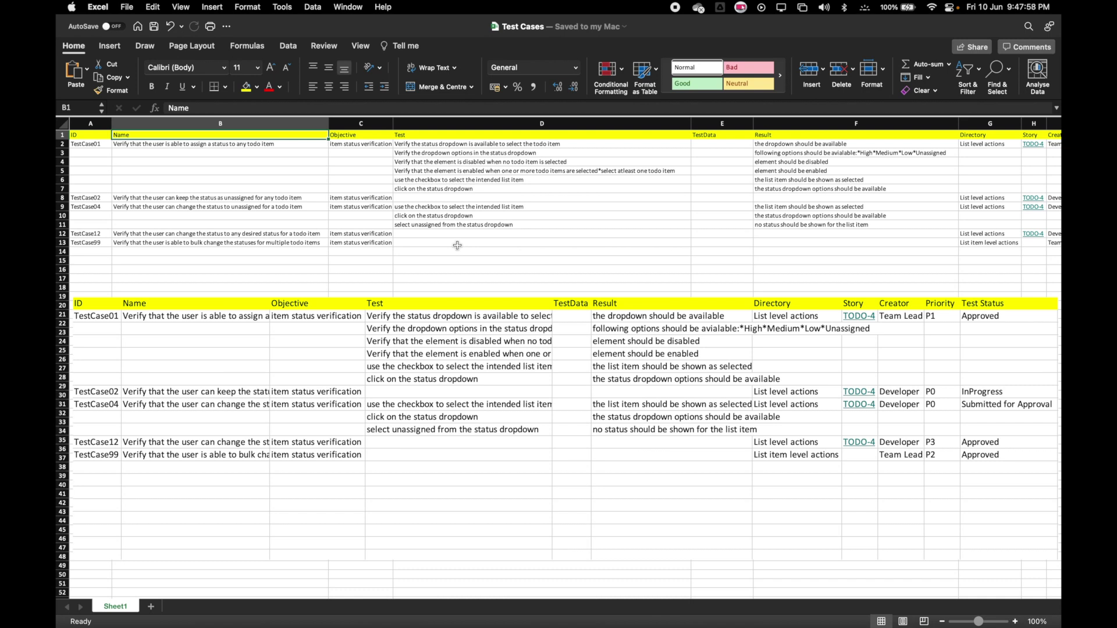
key(super+z)
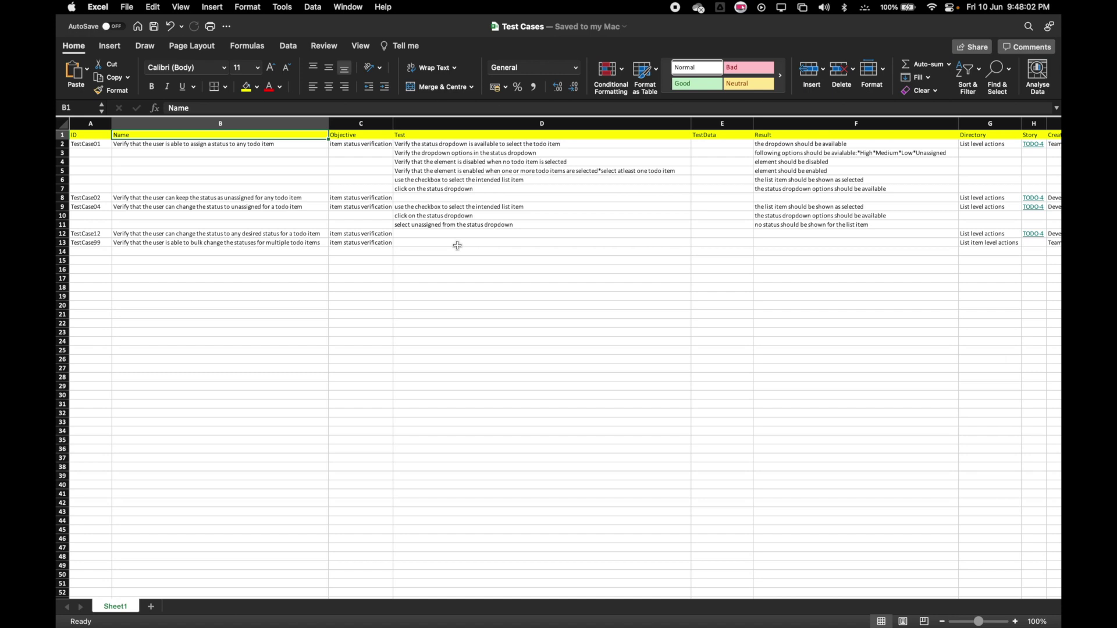
key(super+Tab)
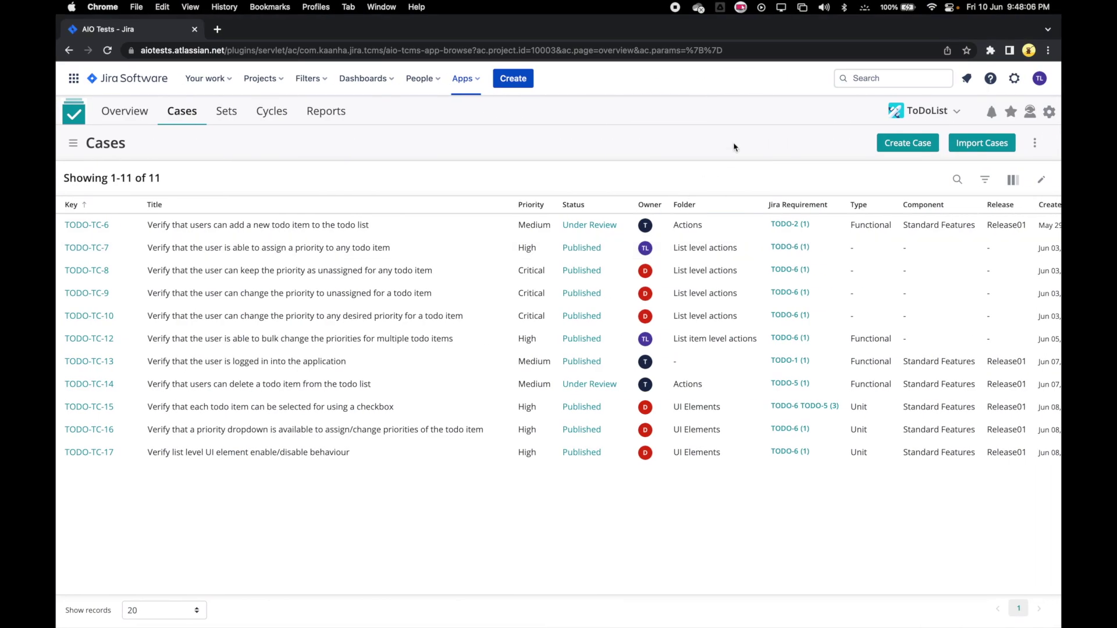
- Open the Import Cases page for the ToDoList project
click(985, 148)
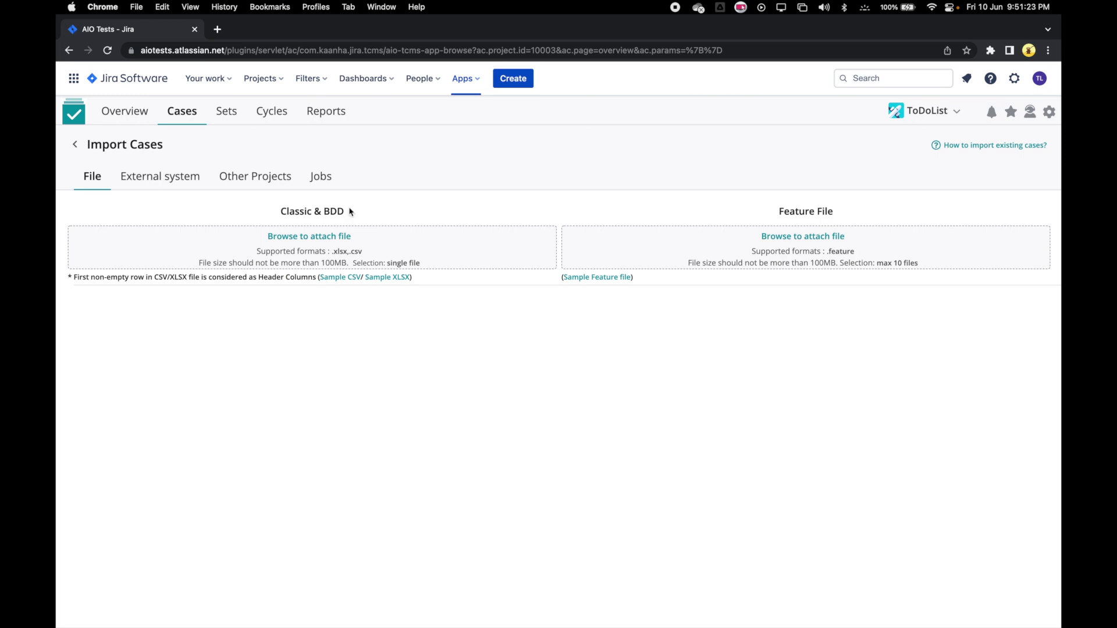
- Attach Test Cases.xlsx under Classic & BDD for import
click(338, 242)
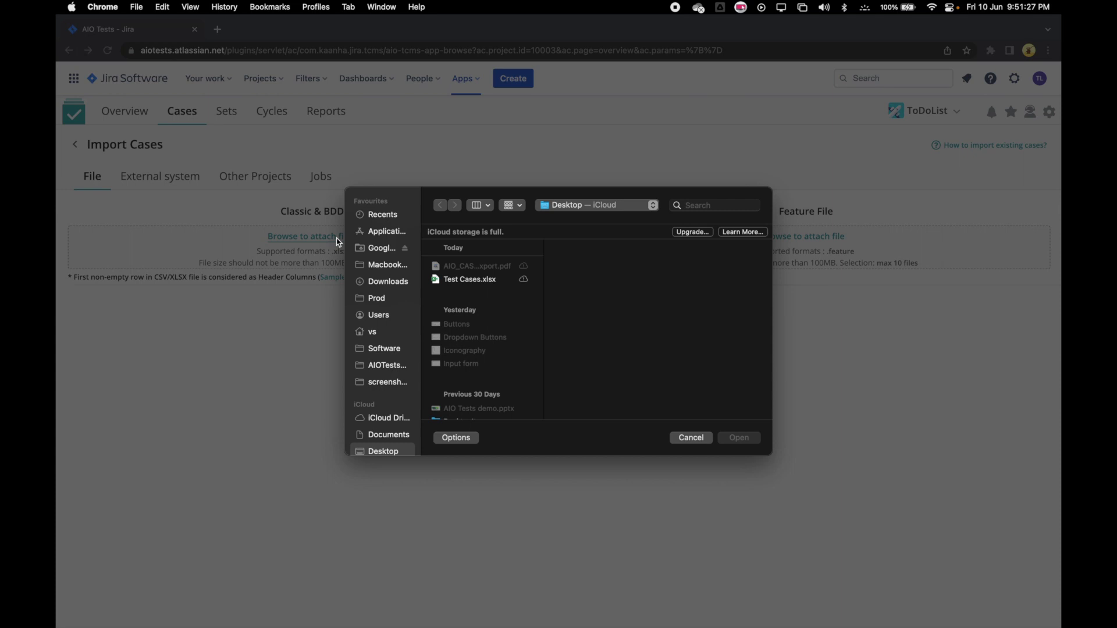
click(465, 281)
click(740, 440)
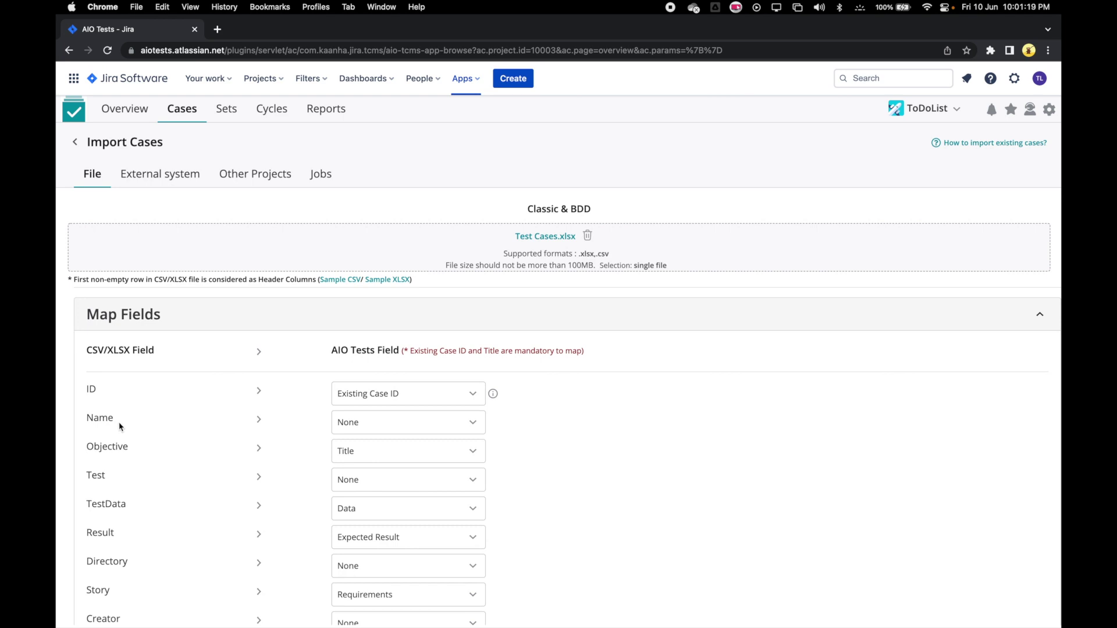
- Remap fields so the Name column maps to Title and Objective maps to Description
click(439, 454)
click(406, 469)
click(465, 429)
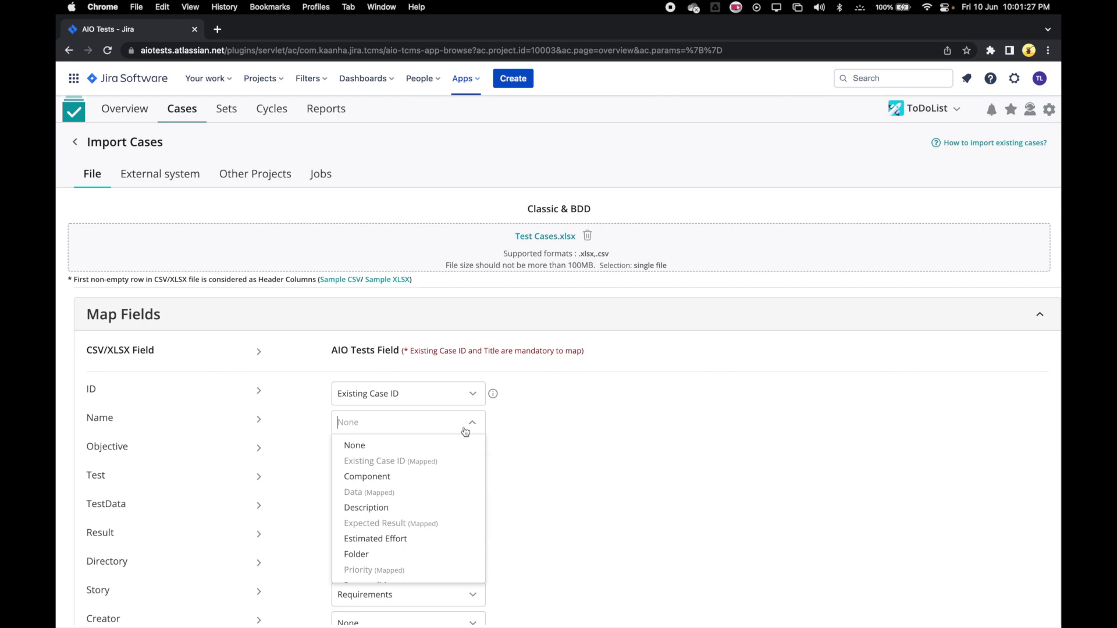
scroll(411, 545, down, 6)
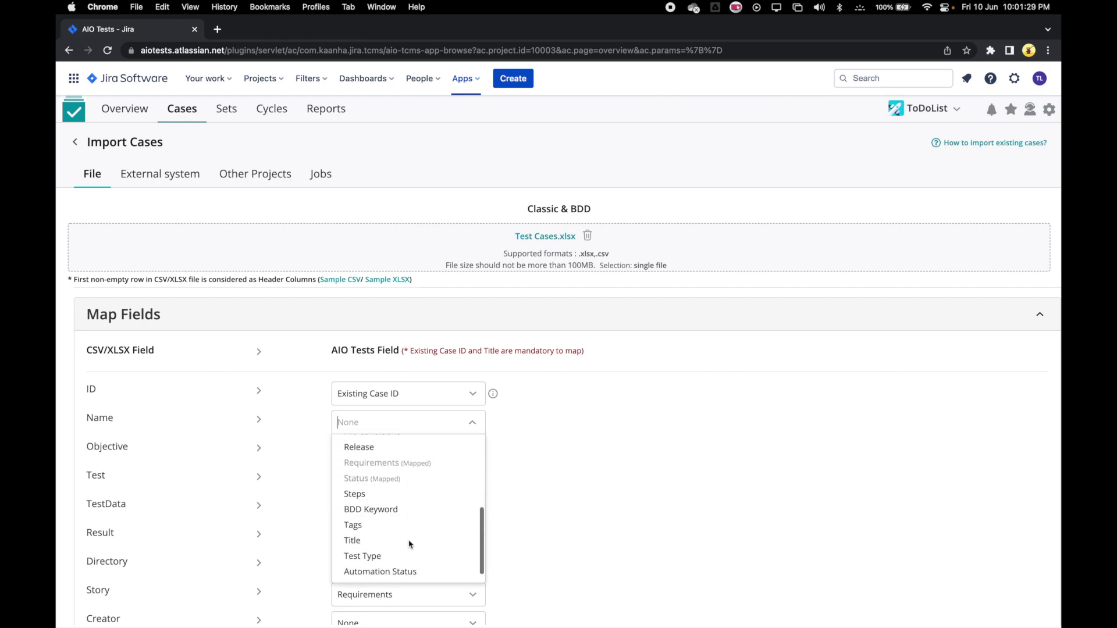
click(387, 527)
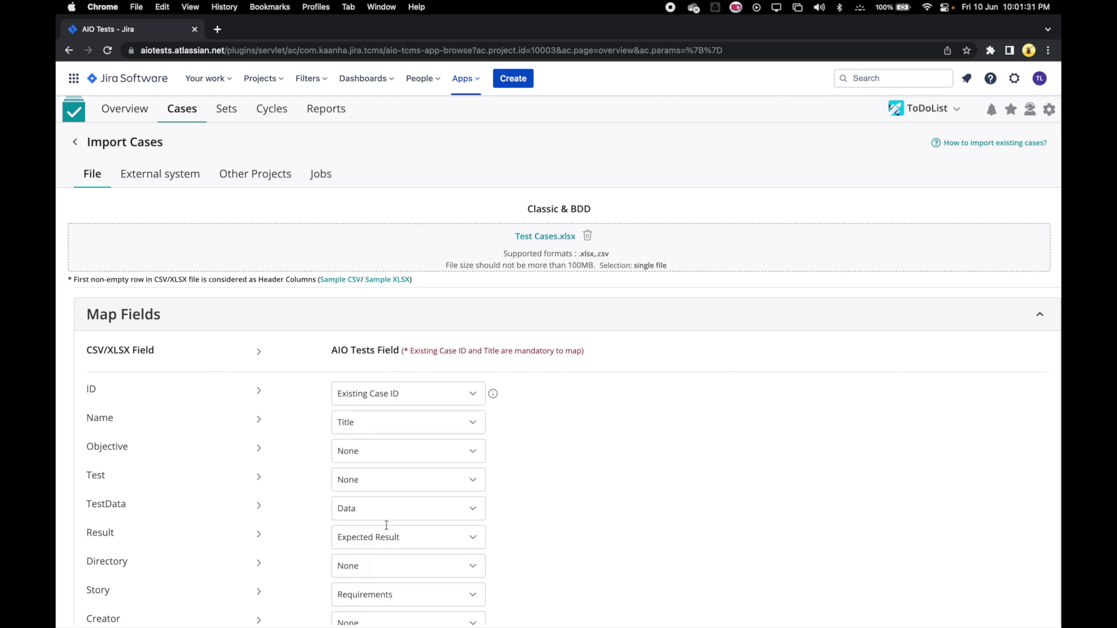
click(422, 452)
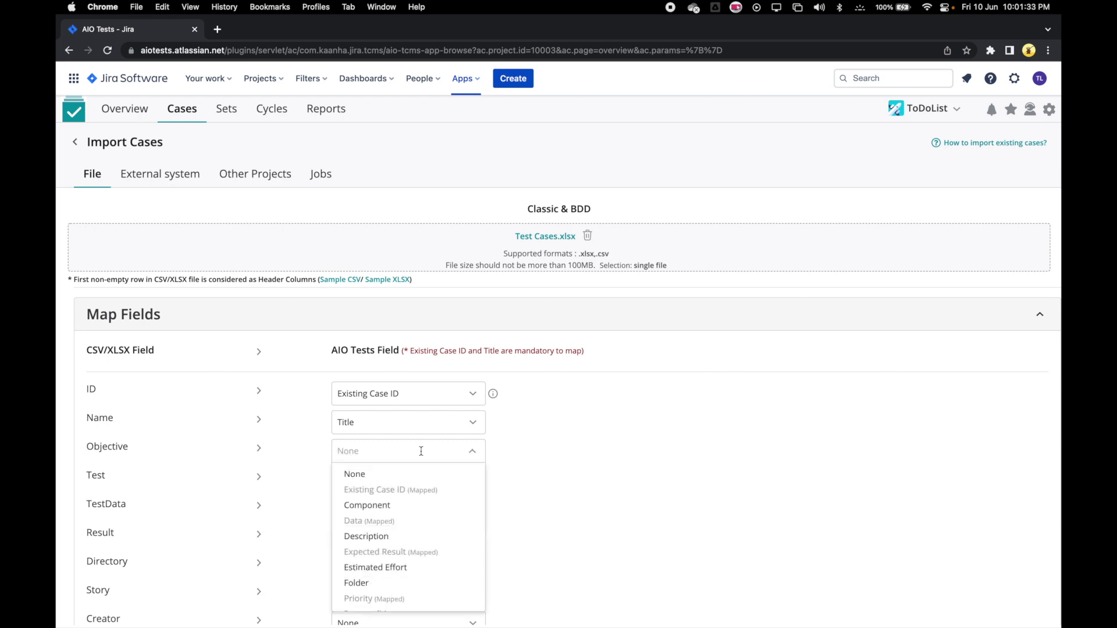
click(384, 536)
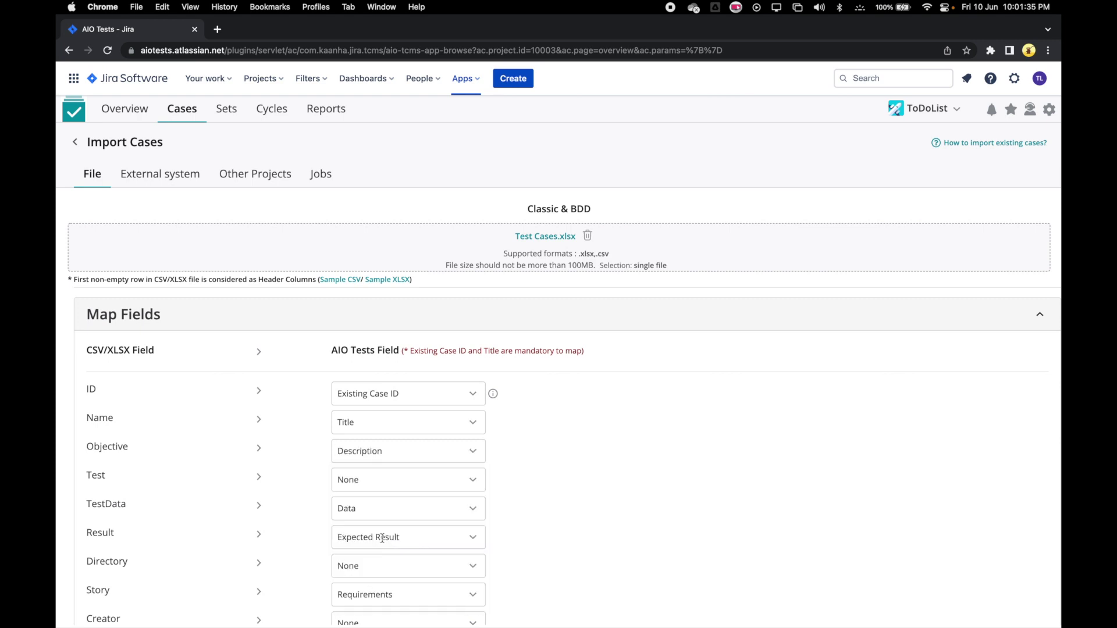
scroll(613, 502, down, 3)
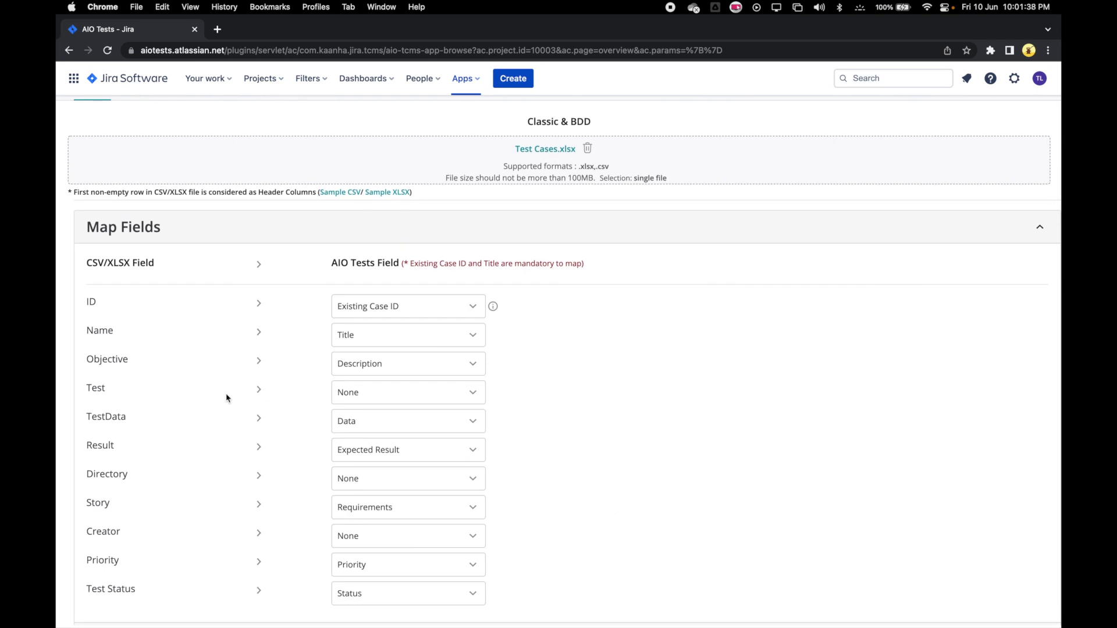
click(437, 394)
scroll(431, 505, down, 3)
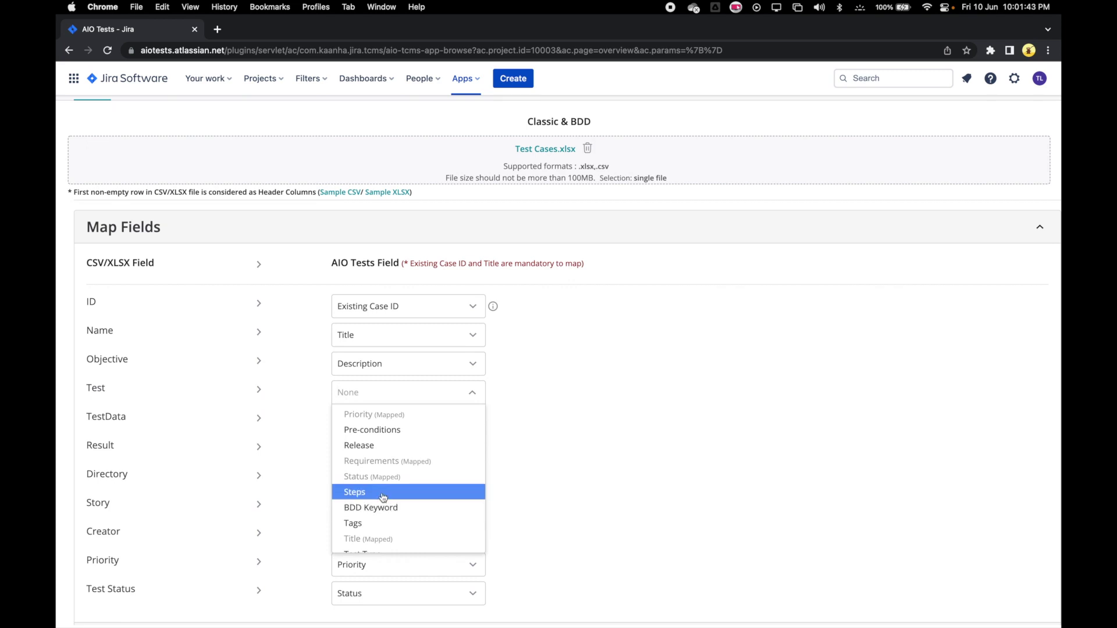
- Map the Test column to Steps and the Directory column to Folder
click(383, 494)
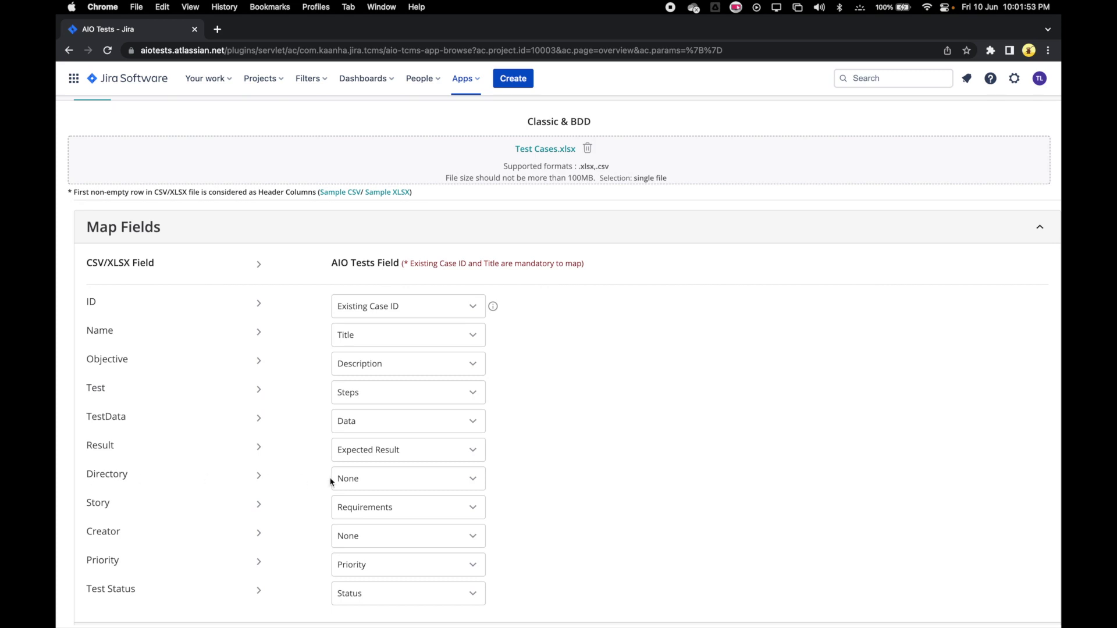
click(462, 485)
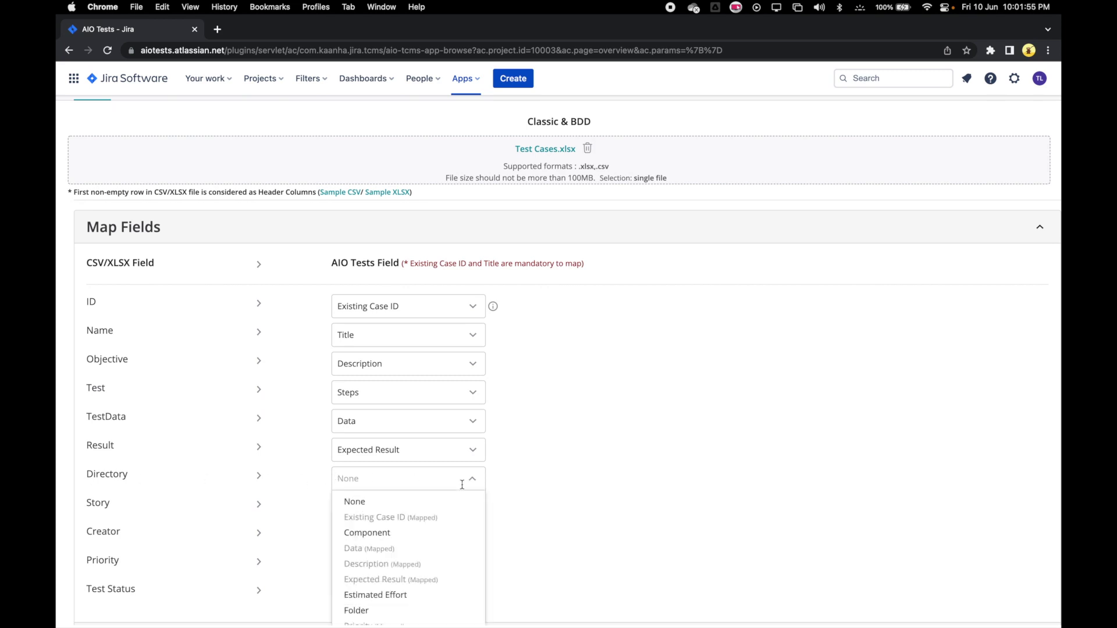
scroll(435, 551, down, 2)
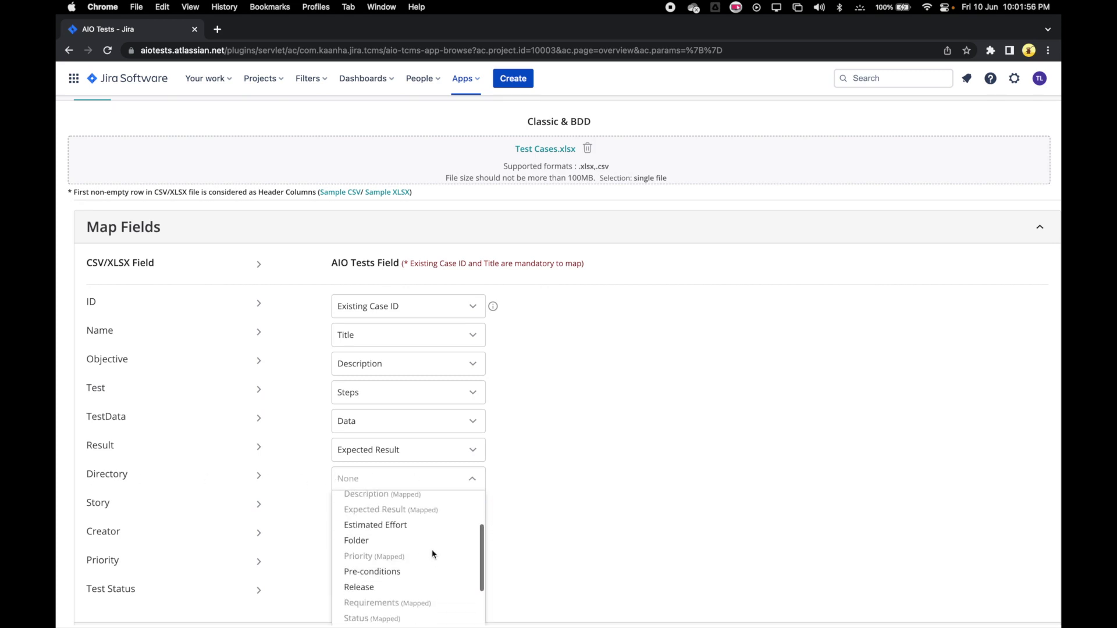
click(379, 541)
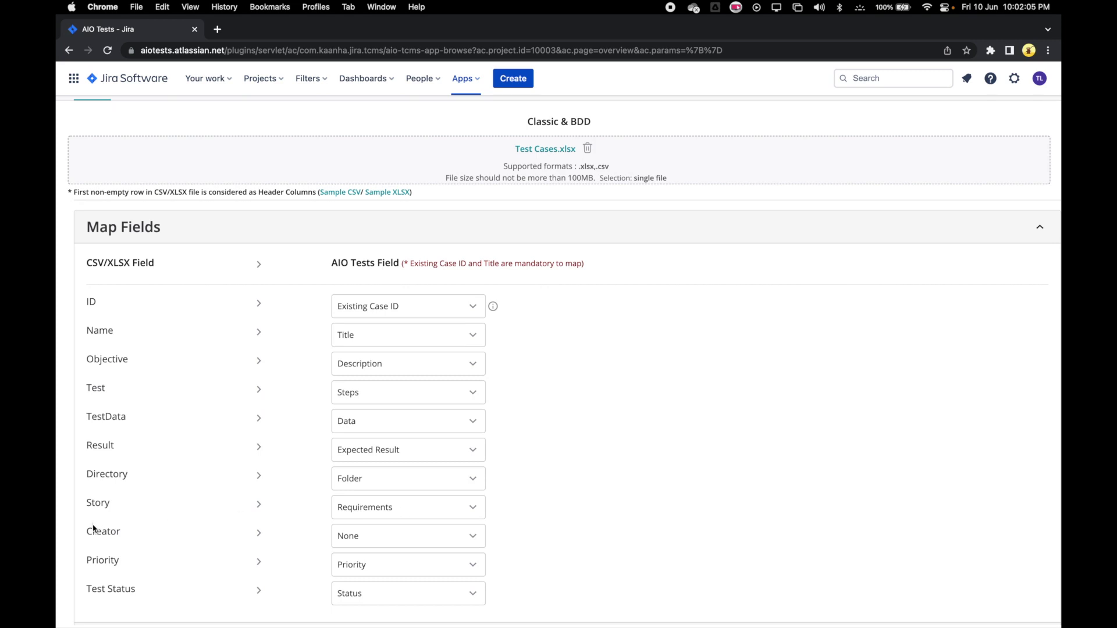
- Leave the Creator column unmapped at None and save the field mappings
scroll(195, 515, down, 1)
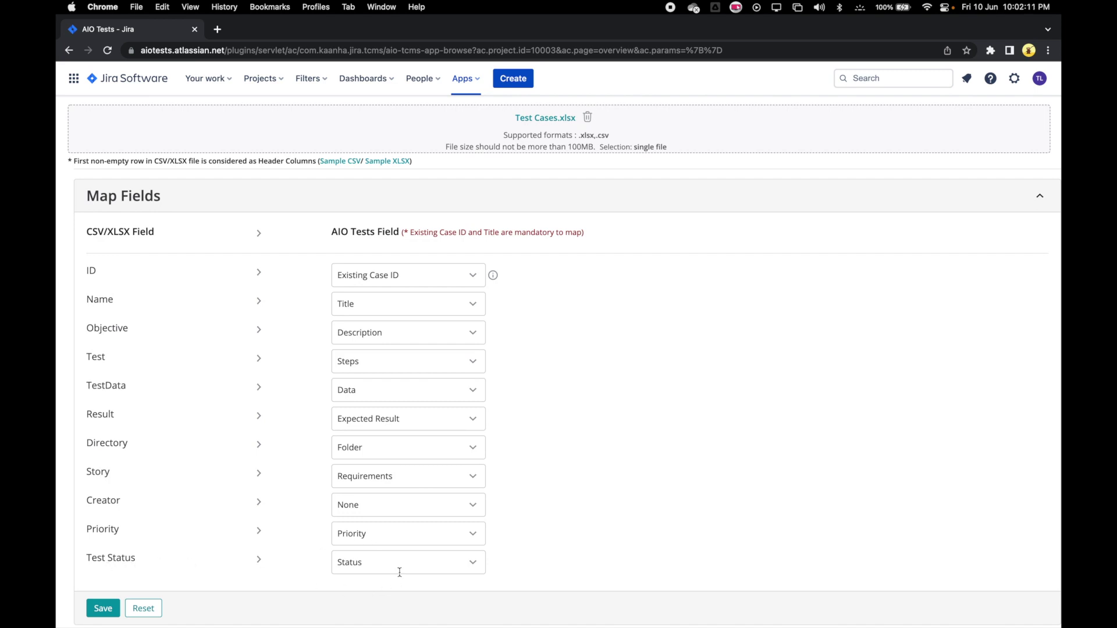
click(407, 509)
scroll(408, 510, down, 2)
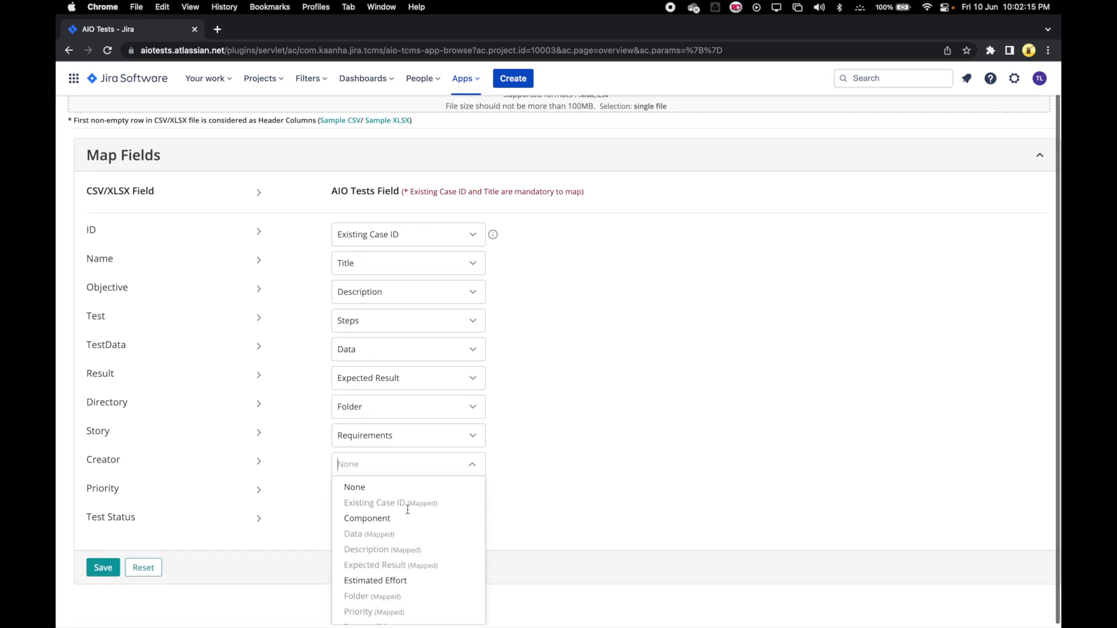
scroll(407, 510, down, 5)
scroll(407, 510, up, 5)
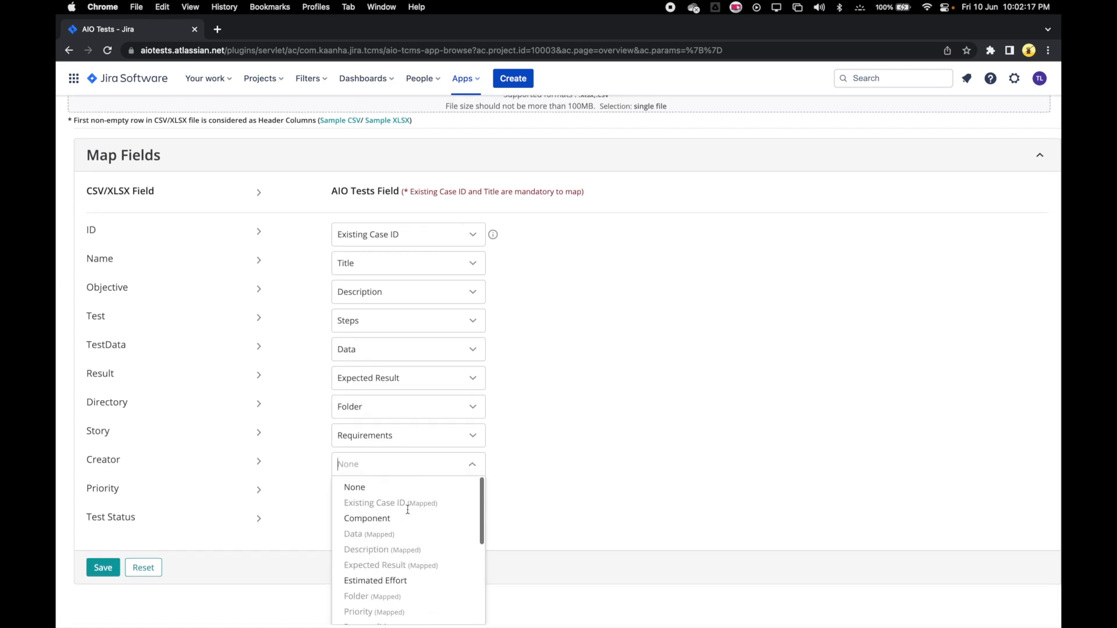
click(526, 471)
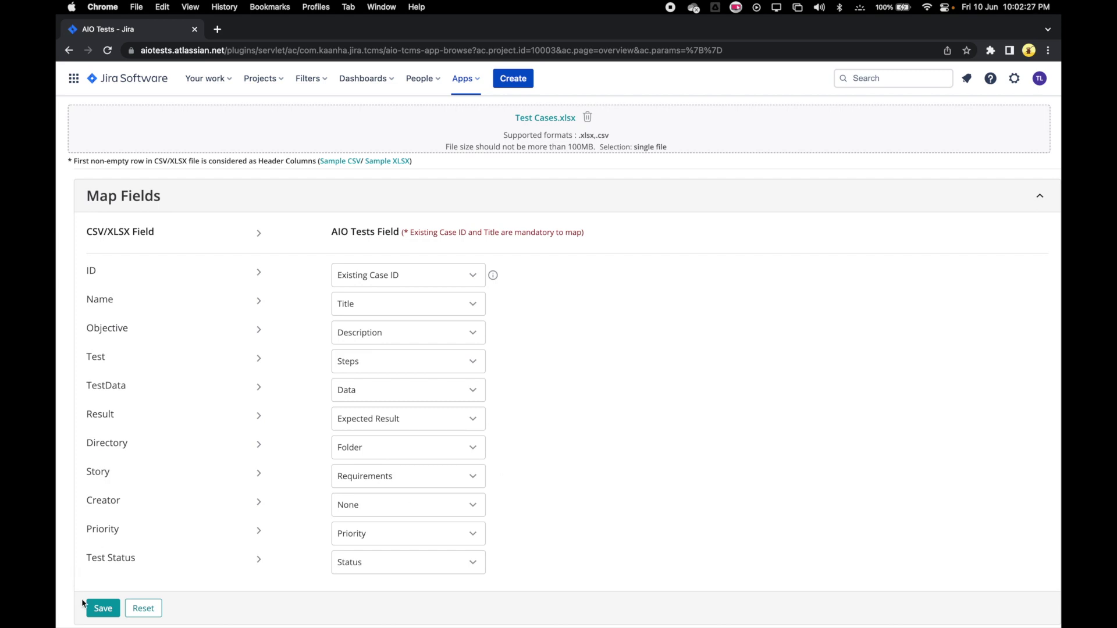
click(102, 609)
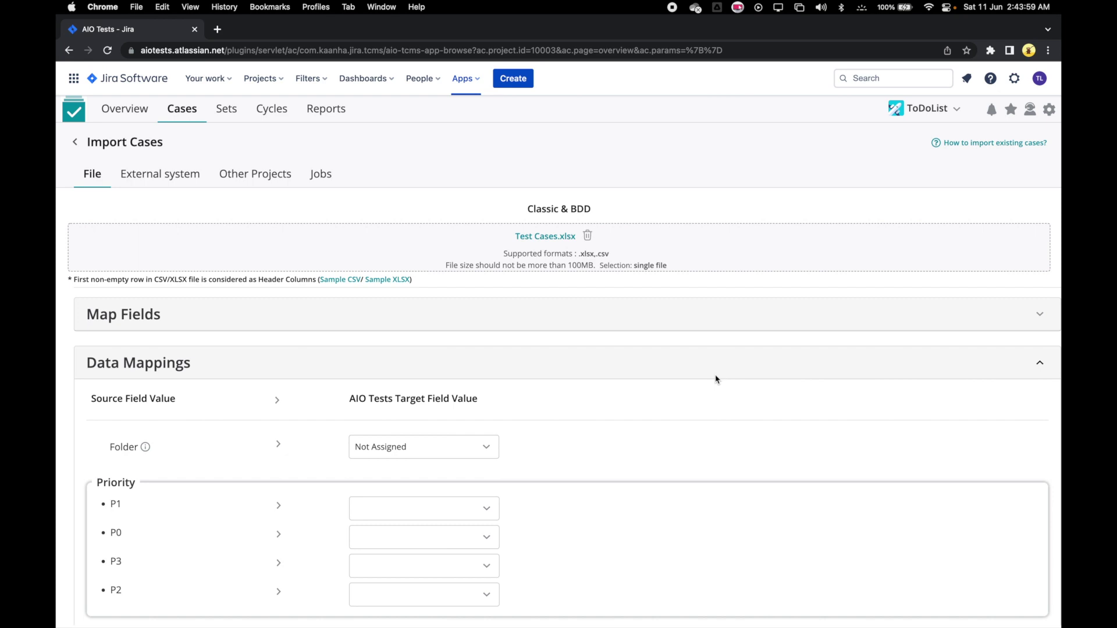
scroll(716, 379, down, 3)
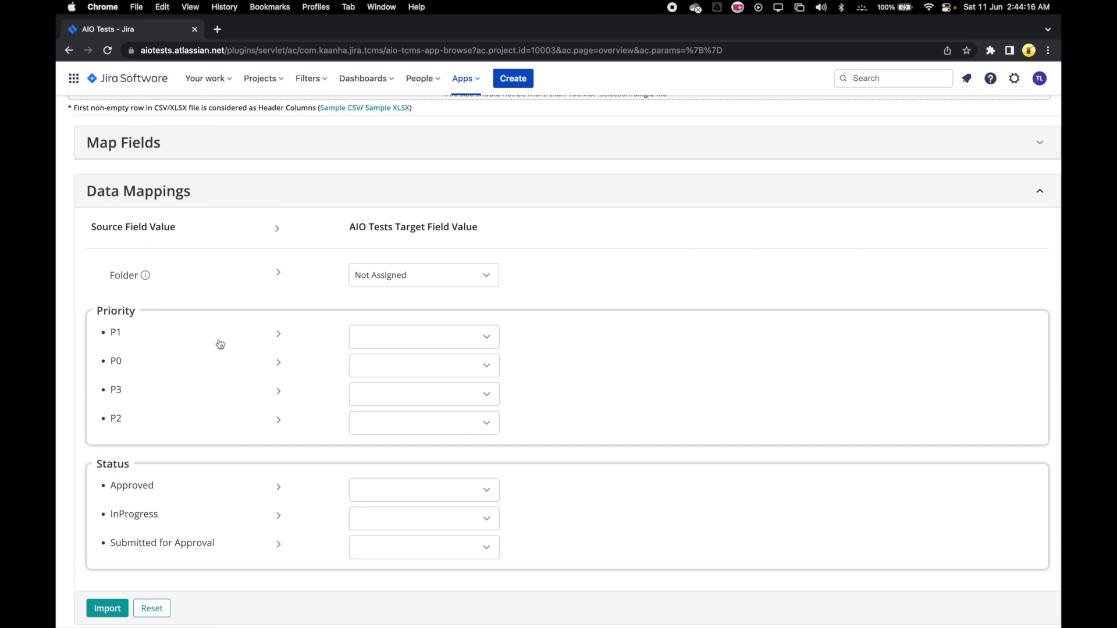
- Map priority P1 to High, P0 to Critical and P2 to Medium
click(480, 346)
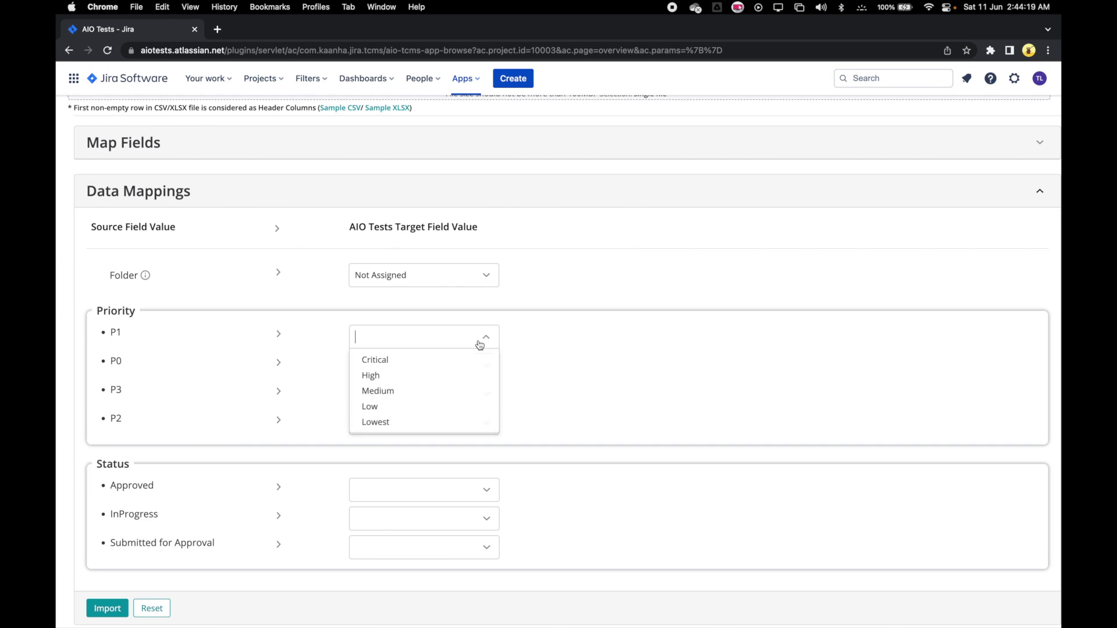
click(421, 376)
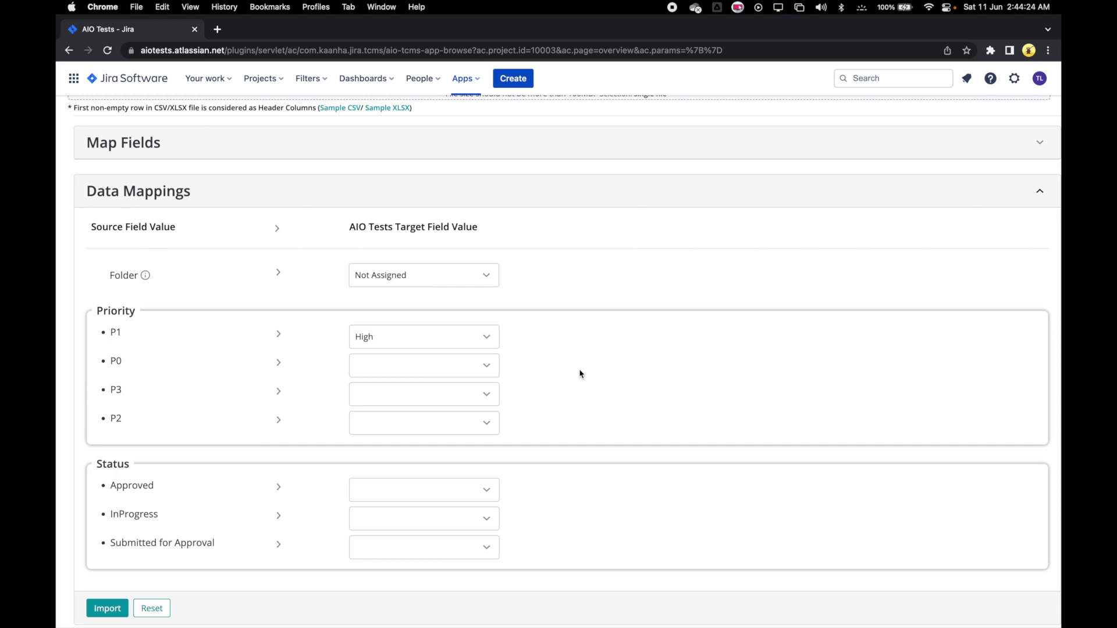
click(488, 366)
click(440, 388)
click(488, 426)
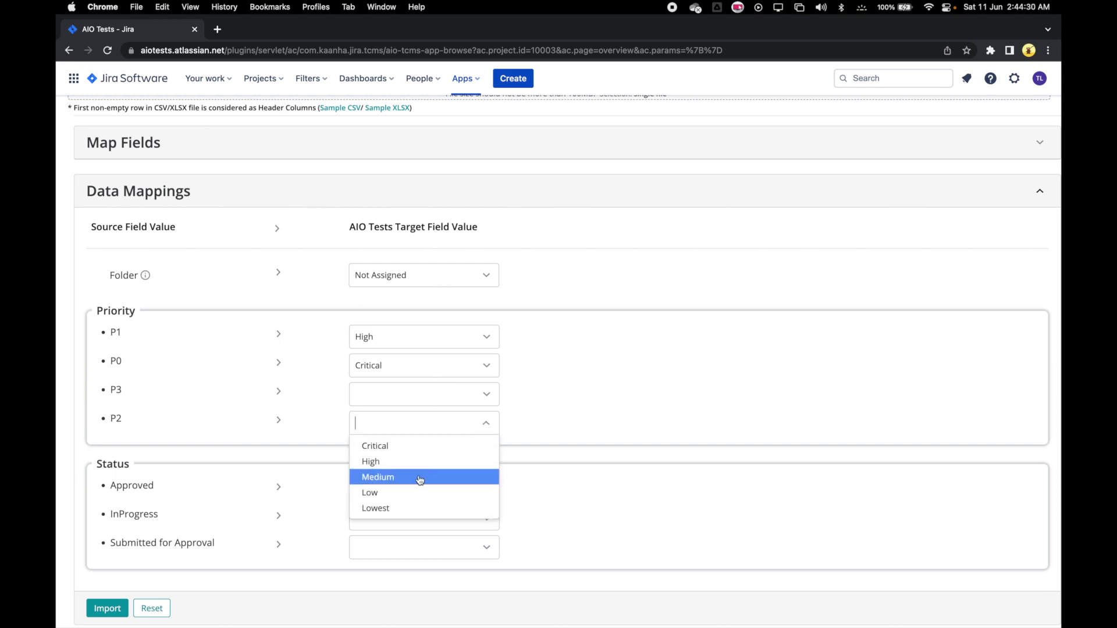
click(420, 479)
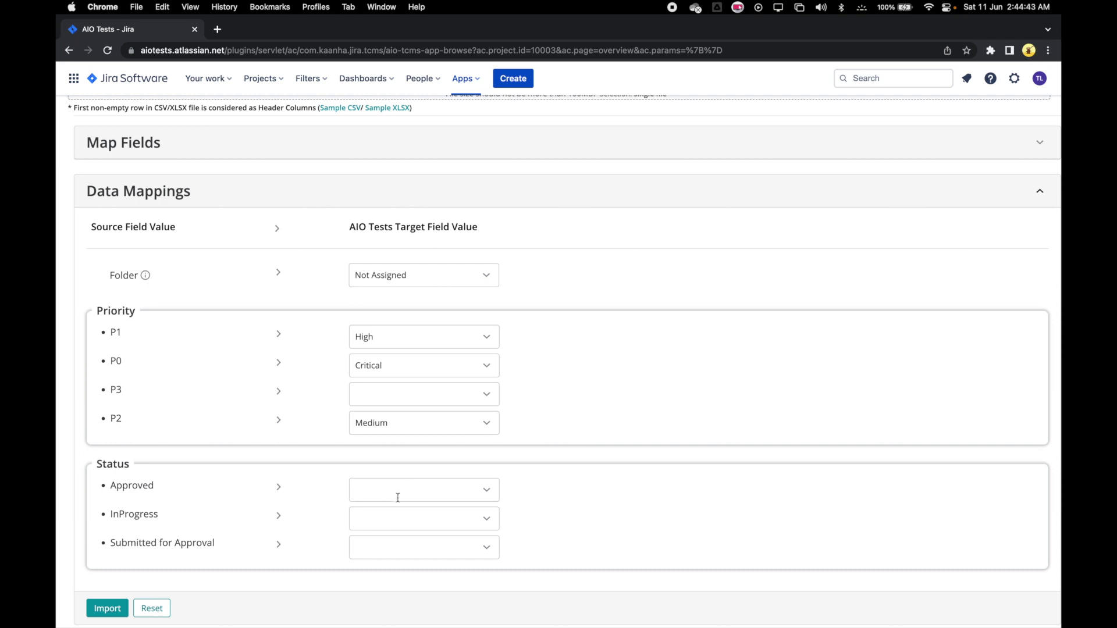
- Map status Approved to Published and InProgress to Draft, then start the import
click(486, 499)
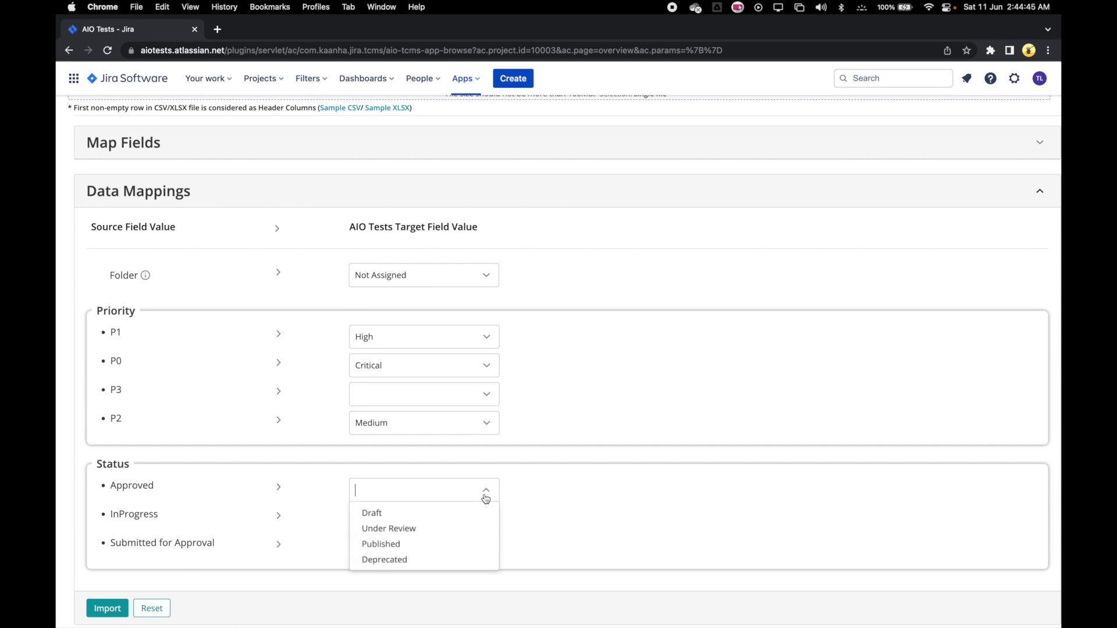
click(401, 544)
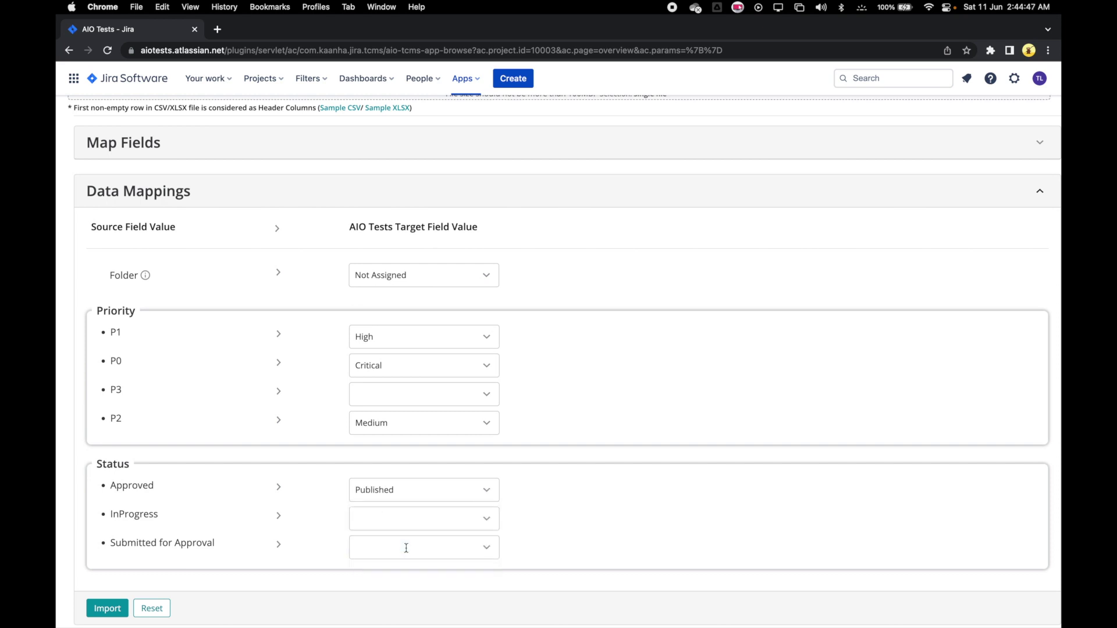
click(487, 519)
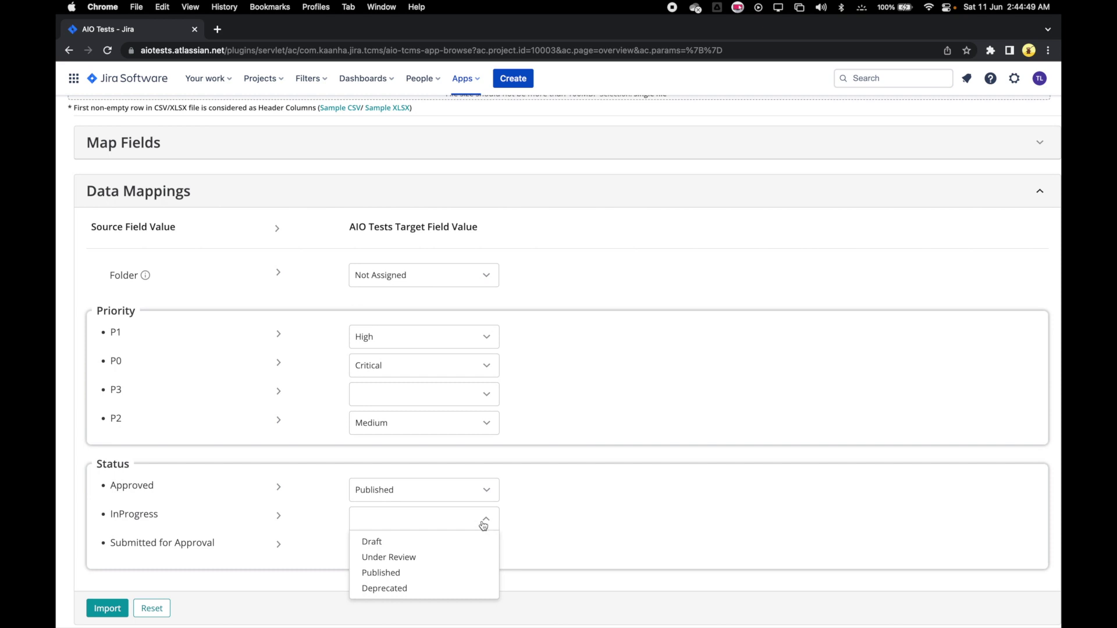
click(434, 541)
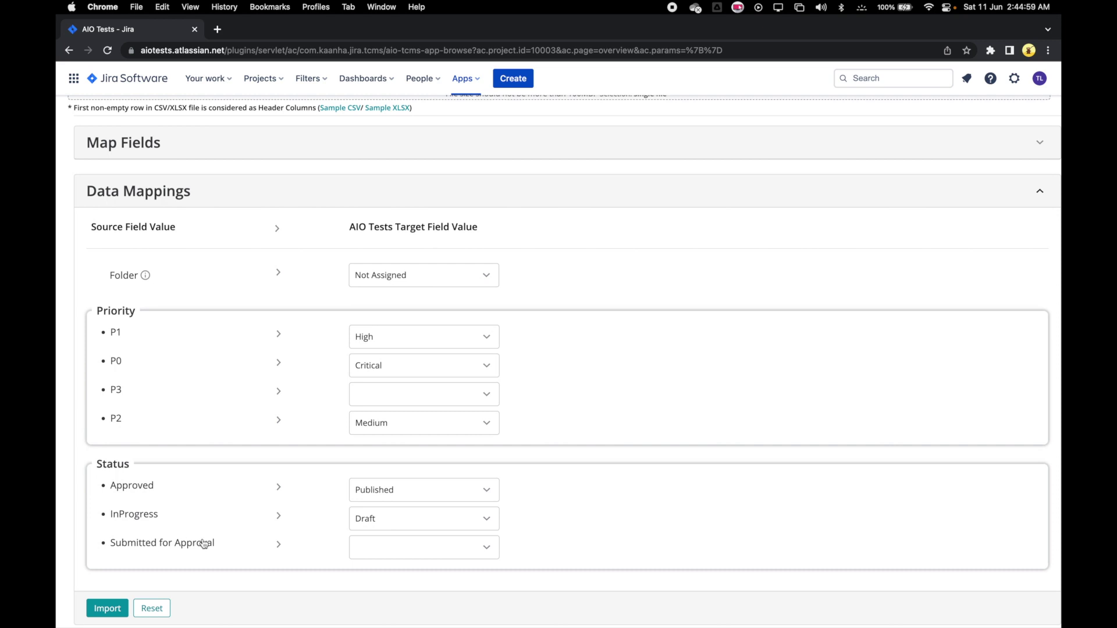
click(110, 609)
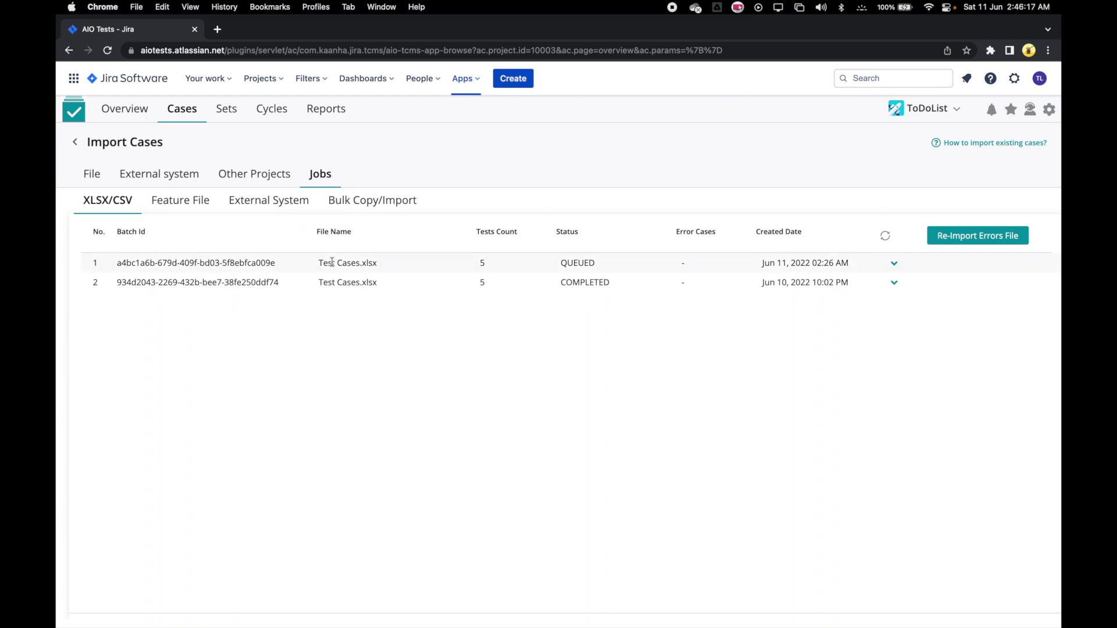
- Refresh the Jobs list until the Test Cases.xlsx job goes from QUEUED to COMPLETED
double_click(582, 265)
click(584, 355)
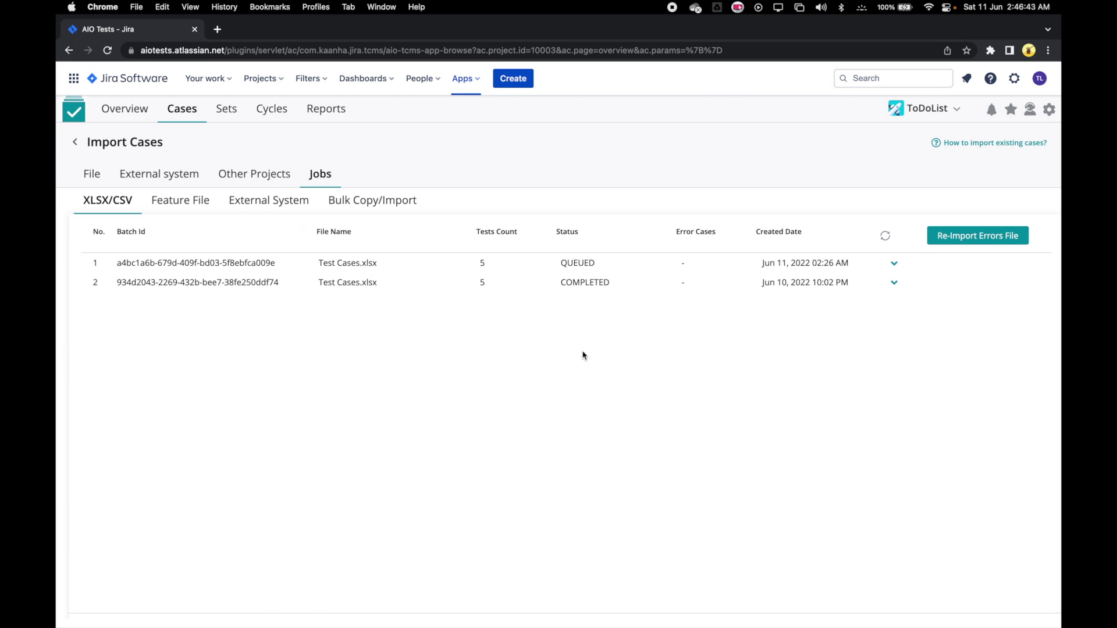
click(886, 240)
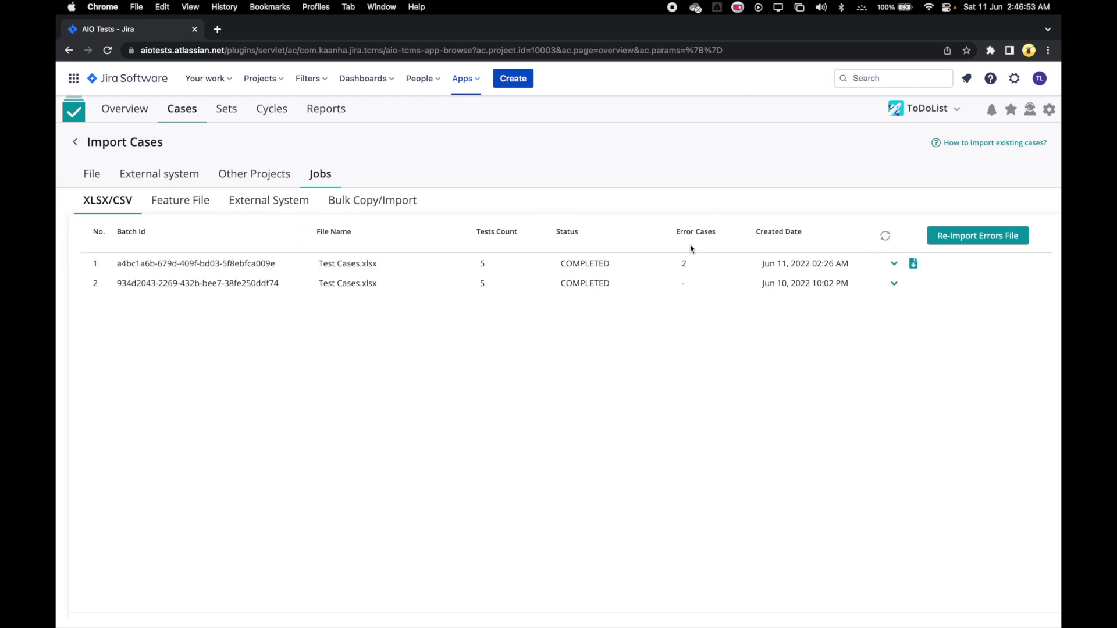
- Expand the completed job's details listing cases mapped to TODO-TC-23 through TODO-TC-27
double_click(578, 265)
click(578, 264)
click(895, 264)
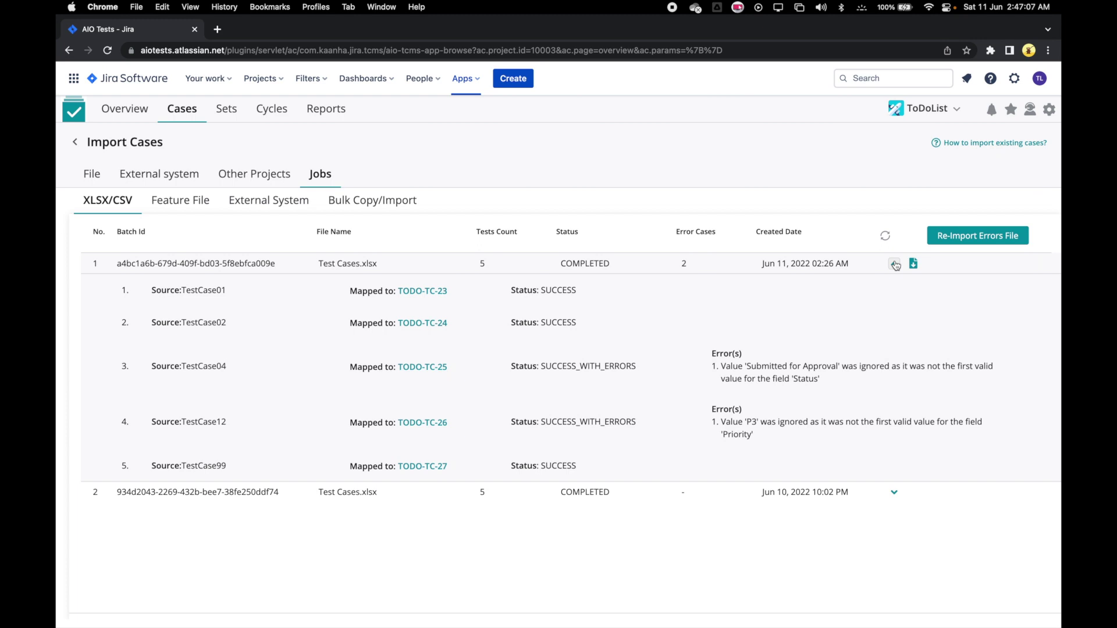
scroll(797, 416, down, 1)
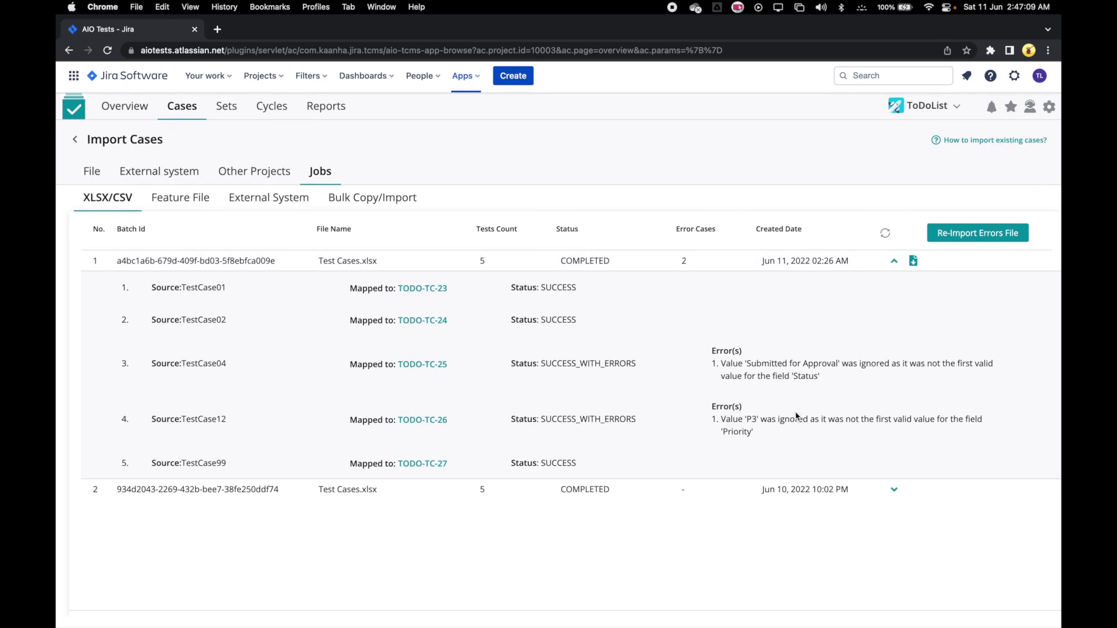
scroll(797, 417, up, 1)
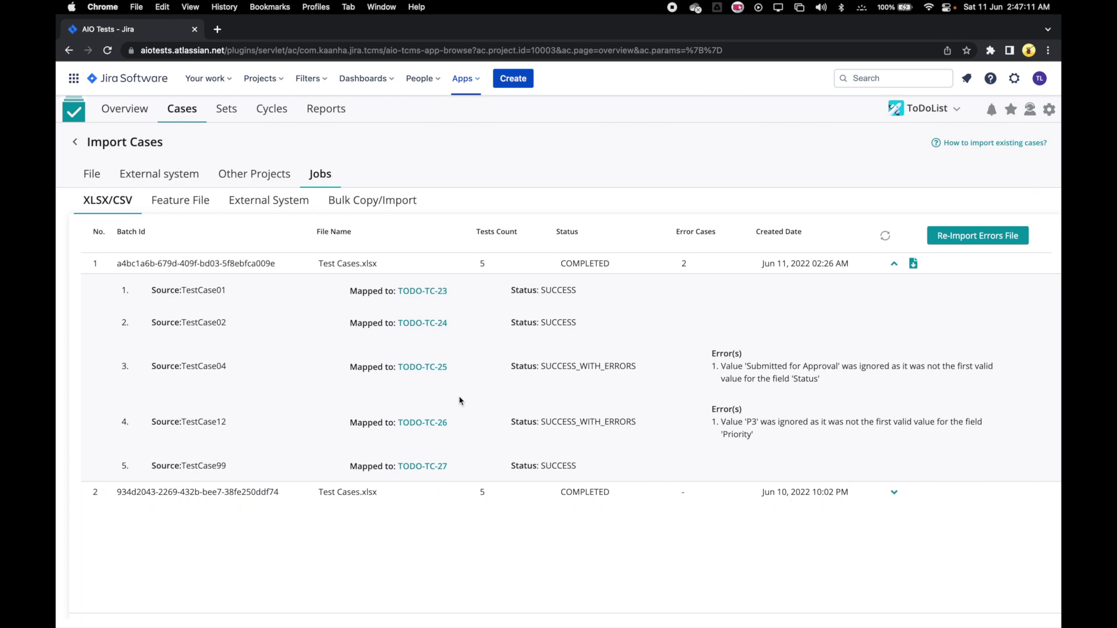
scroll(454, 396, up, 1)
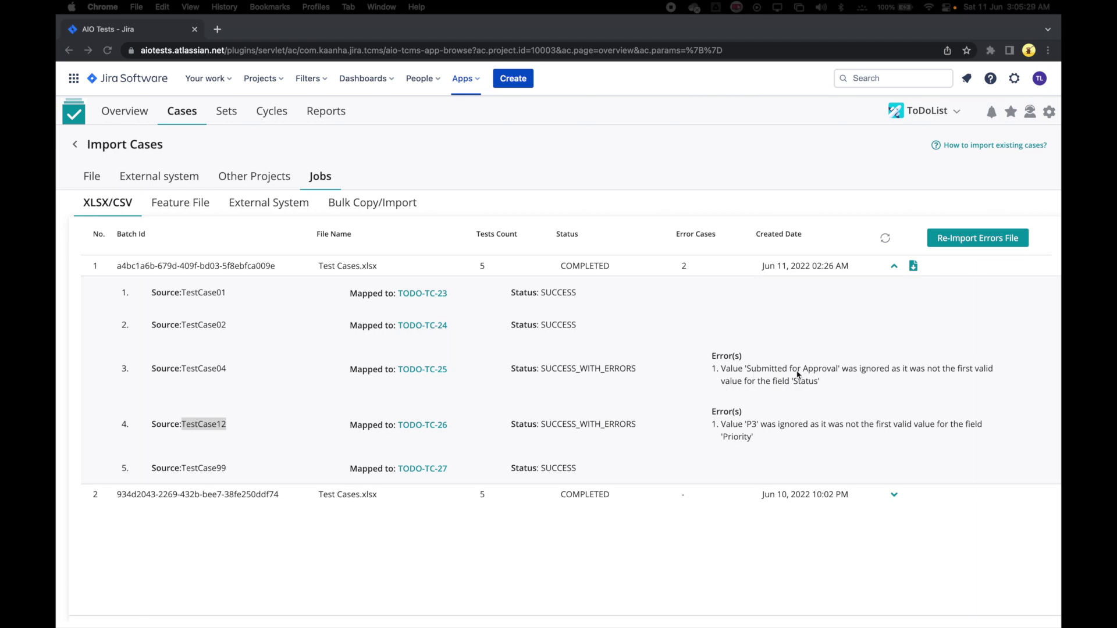
- Highlight TestCase04 and TestCase12, the entries marked SUCCESS_WITH_ERRORS
double_click(564, 365)
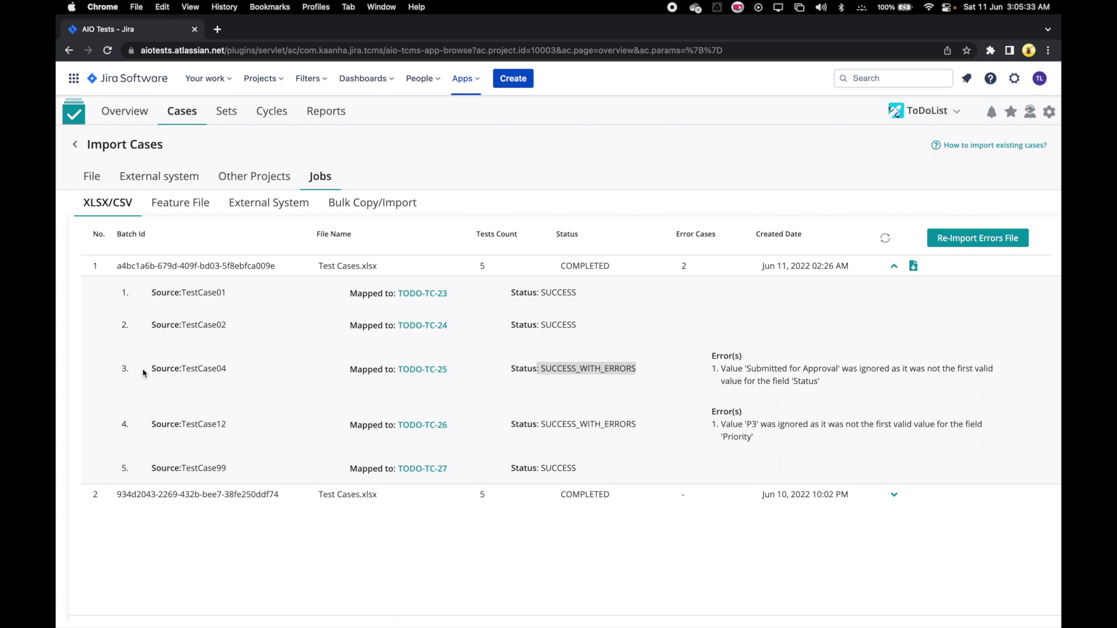
double_click(210, 369)
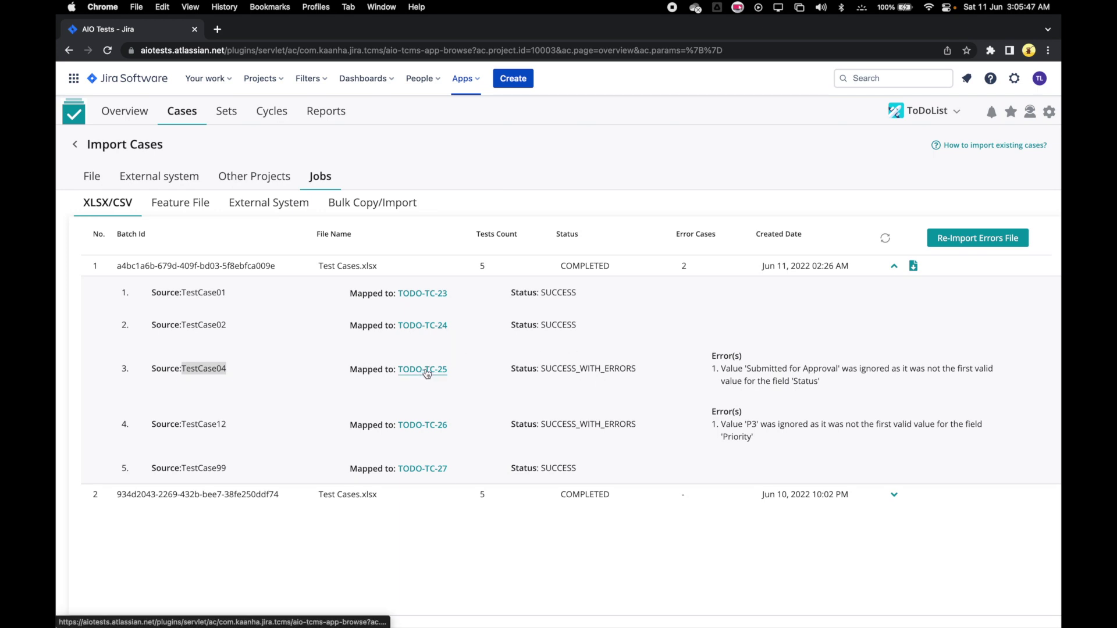
double_click(197, 424)
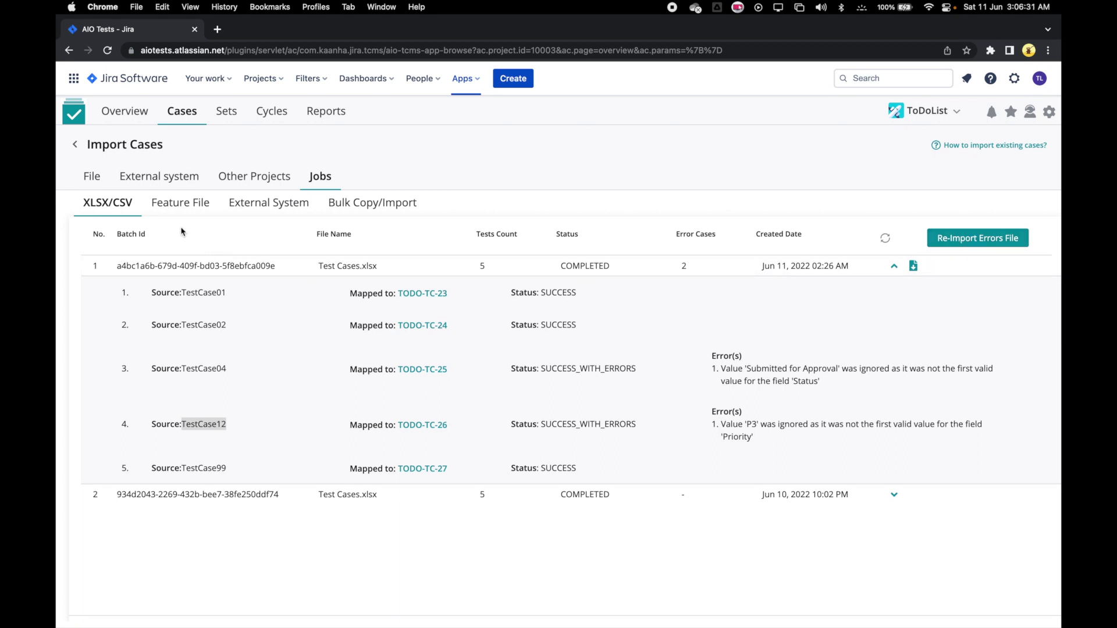
- Return to the ToDoList Cases list showing 16 cases, including imported TODO-TC-23 to TODO-TC-27
click(75, 145)
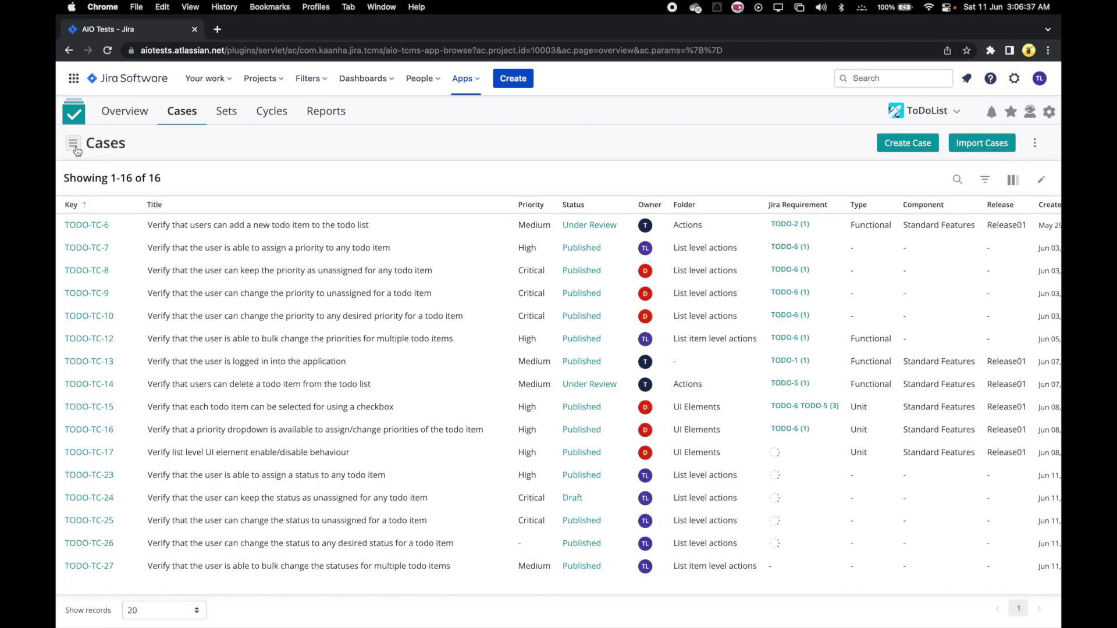